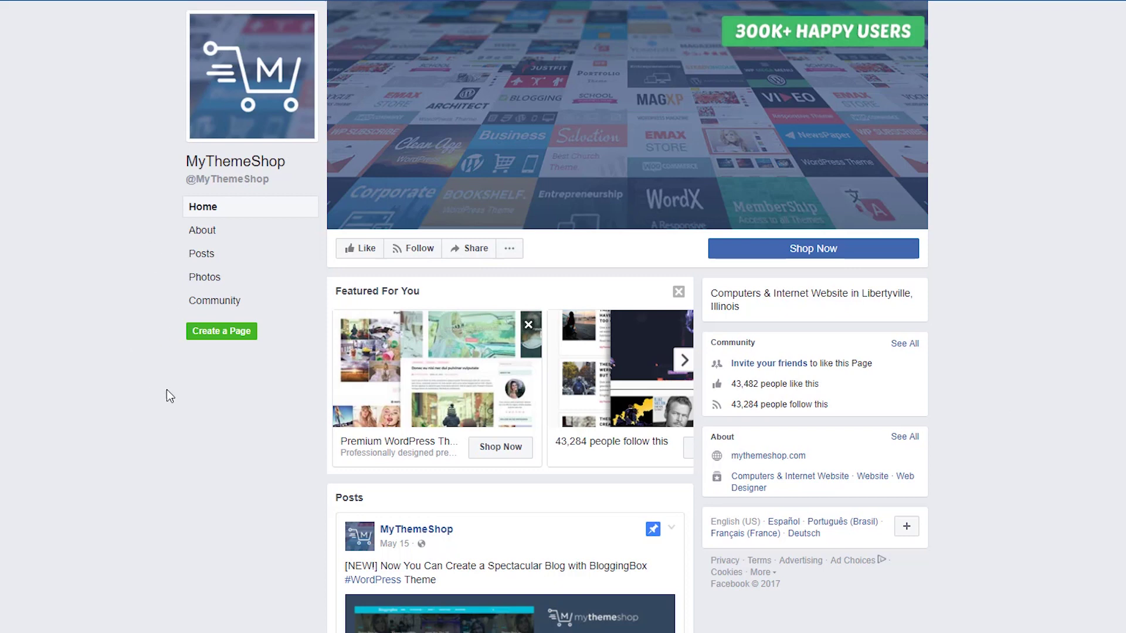
Scroll the MyThemeShop Facebook page past Photos to the 'How to Edit the .htaccess File in WordPress?' post.
scroll(183, 394, "down", 2)
scroll(186, 398, "up", 2)
scroll(192, 404, "down", 1)
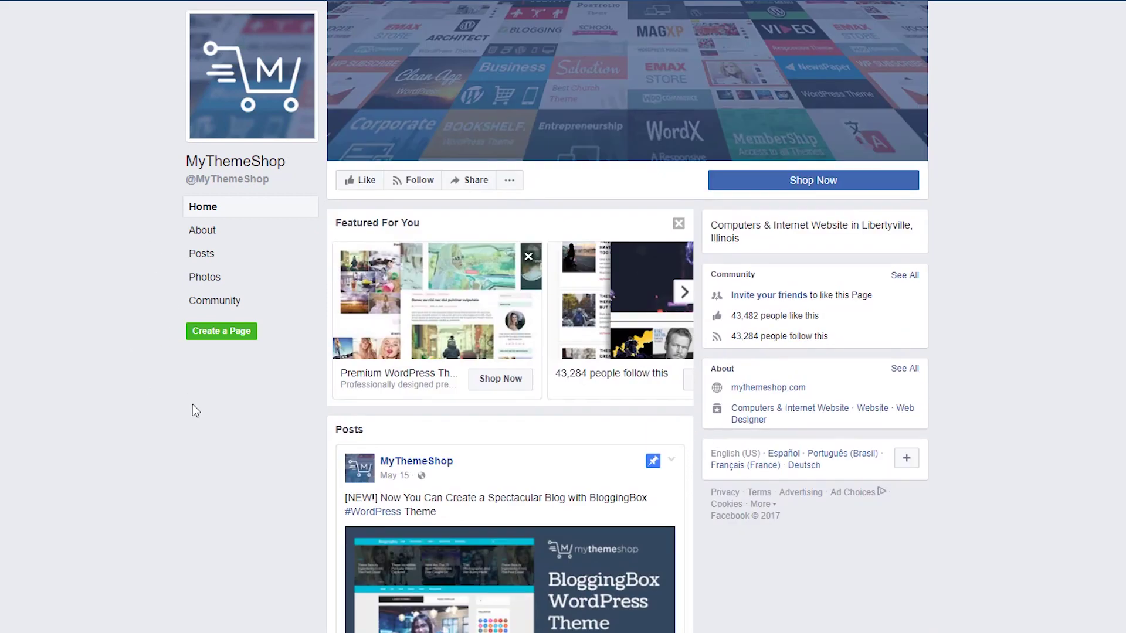
scroll(192, 404, "down", 3)
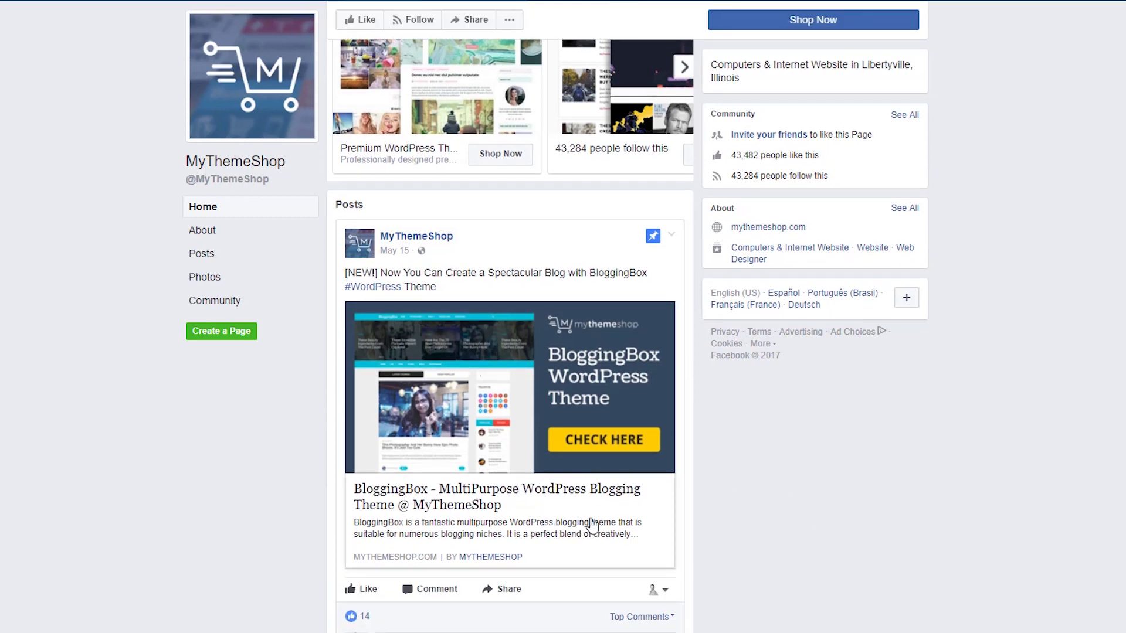
scroll(593, 526, "down", 4)
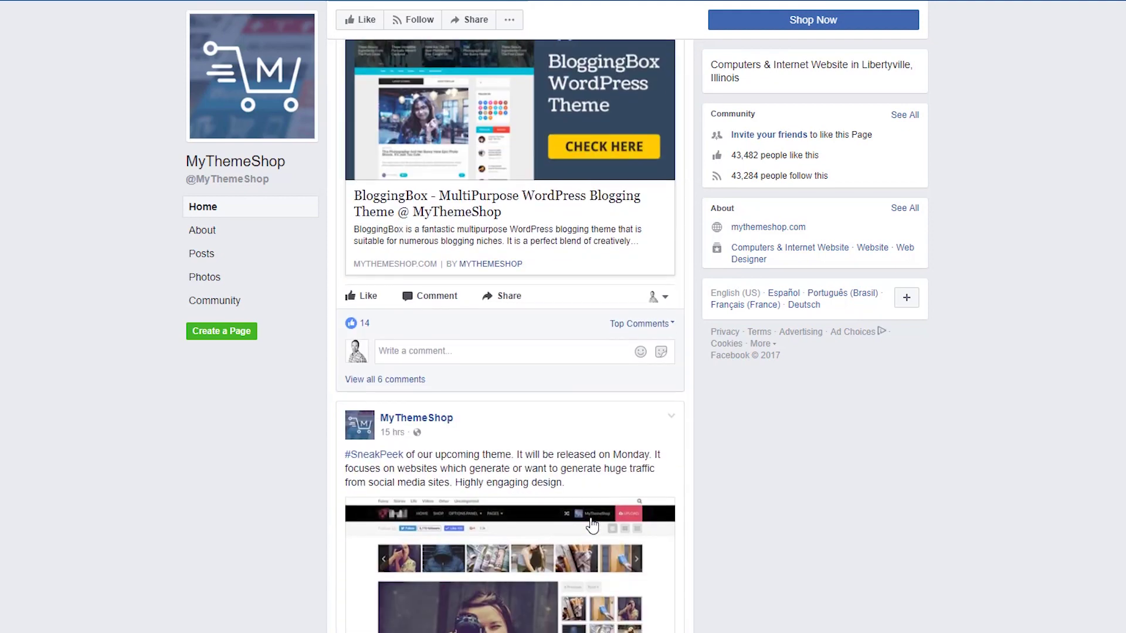
scroll(592, 526, "down", 9)
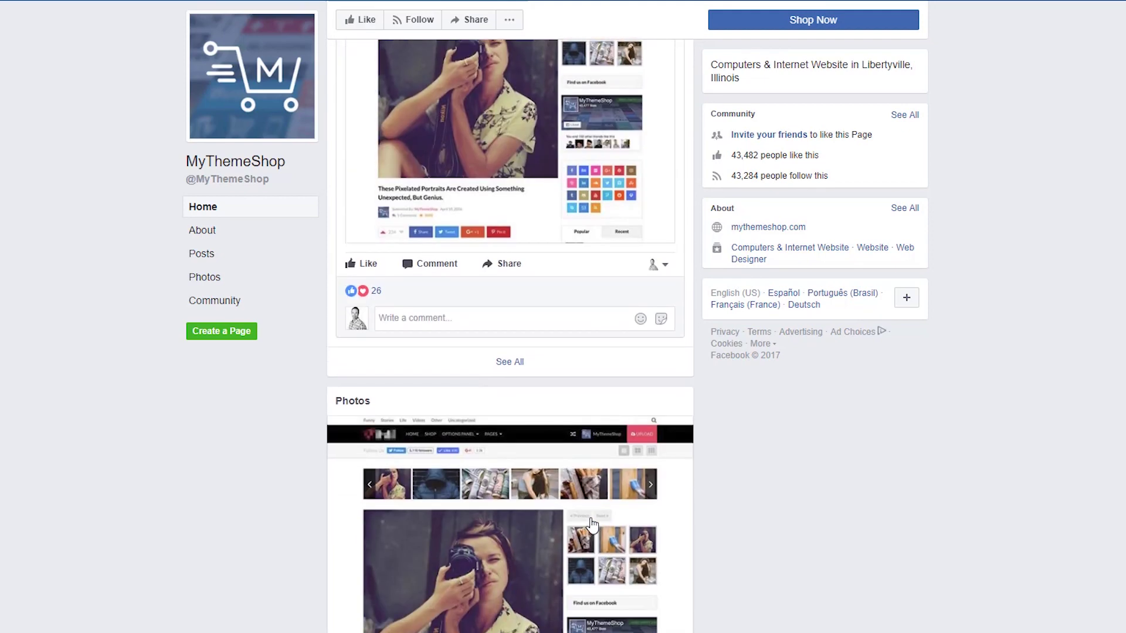
scroll(592, 526, "down", 8)
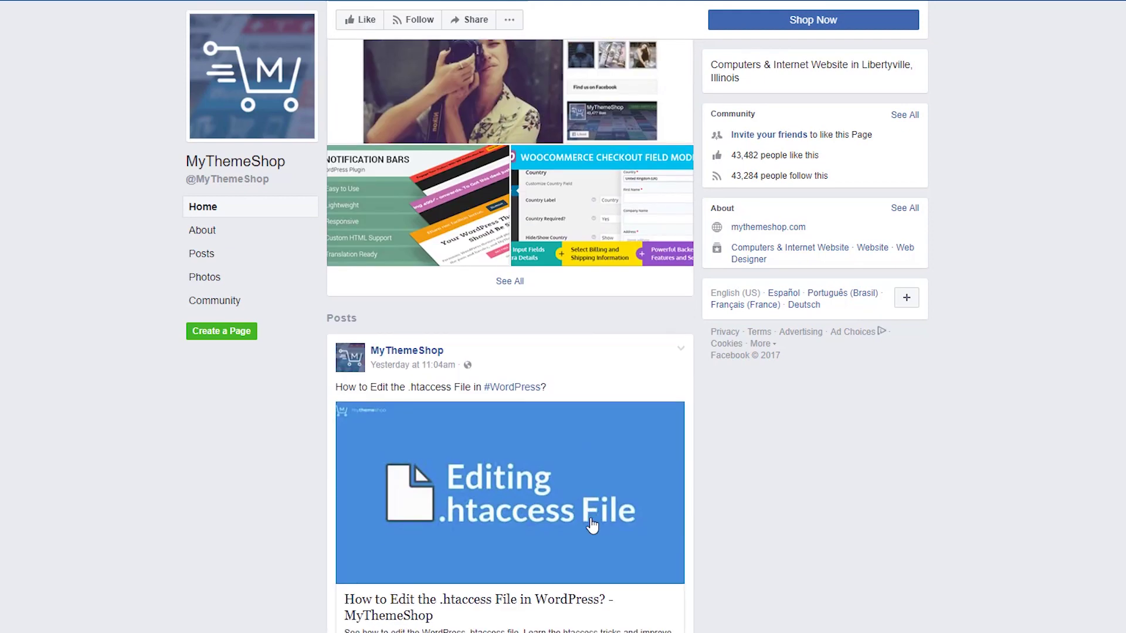
scroll(592, 526, "down", 3)
scroll(592, 525, "up", 1)
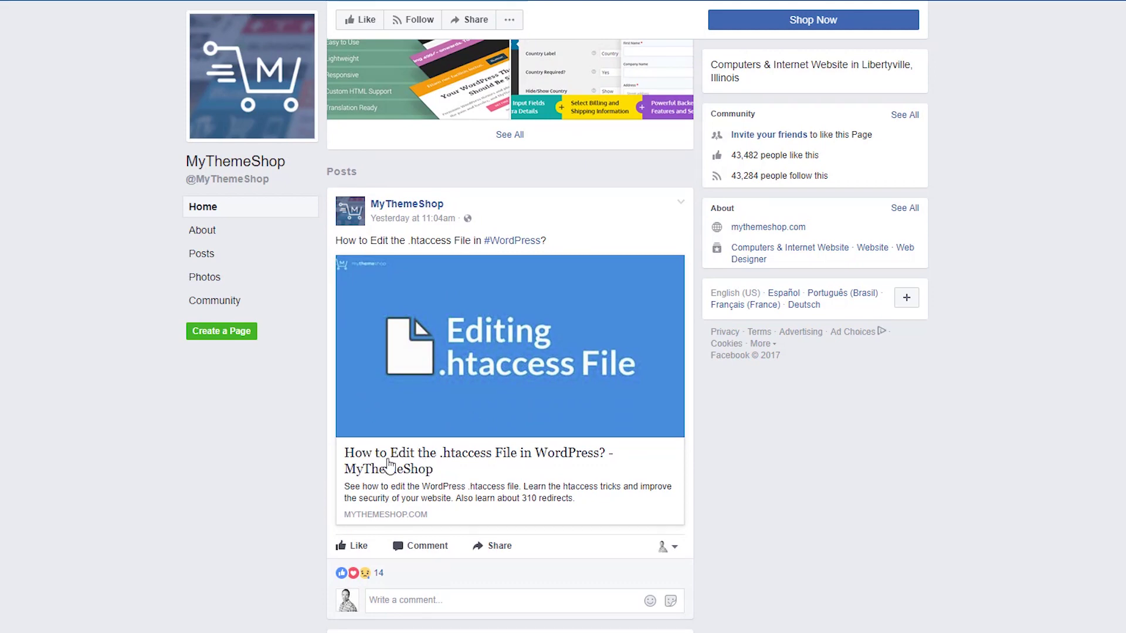
Scroll further down the feed to the July 12 'How to Choose a WordPress Theme?' post.
scroll(721, 465, "down", 2)
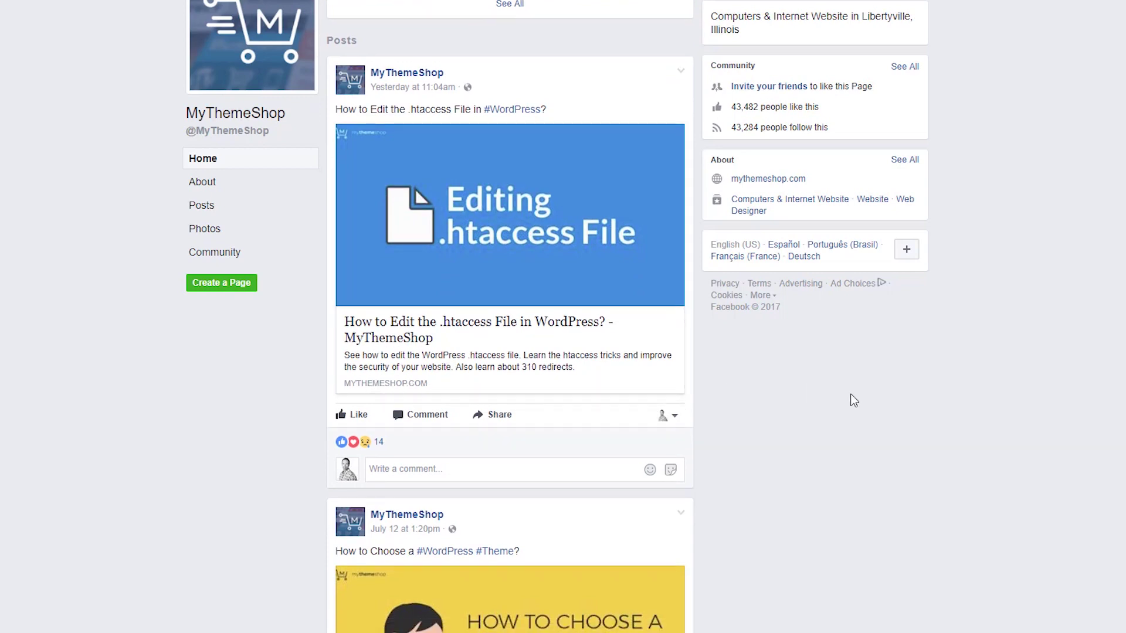
scroll(850, 397, "down", 6)
scroll(849, 398, "up", 1)
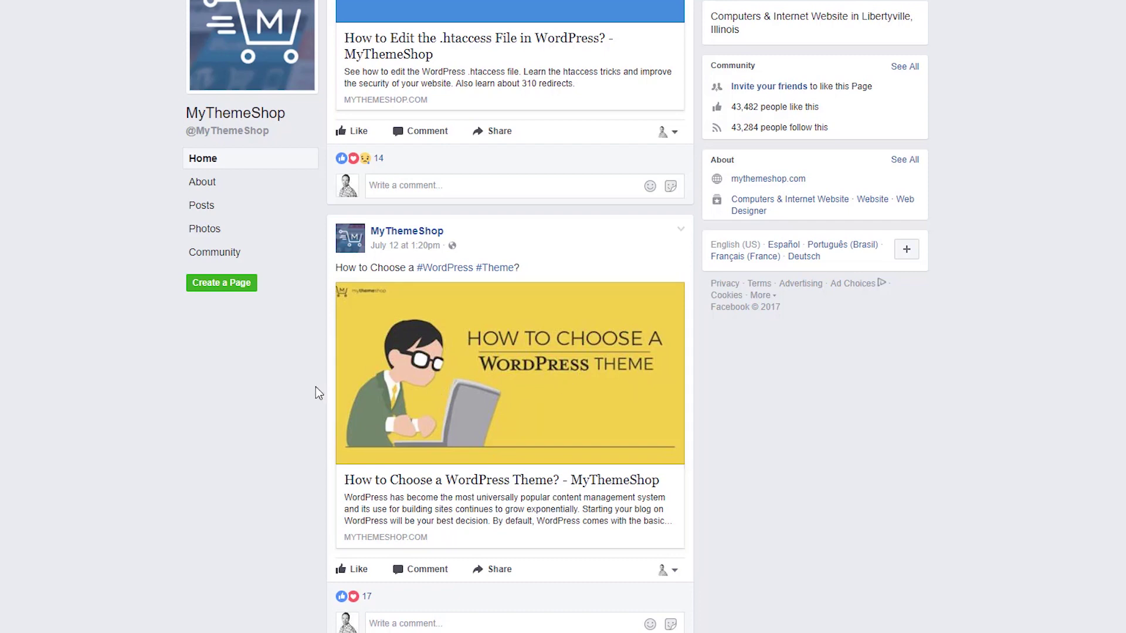
Scroll the MyThemeShop Facebook feed further down to the Chatbots post.
scroll(292, 391, "down", 5)
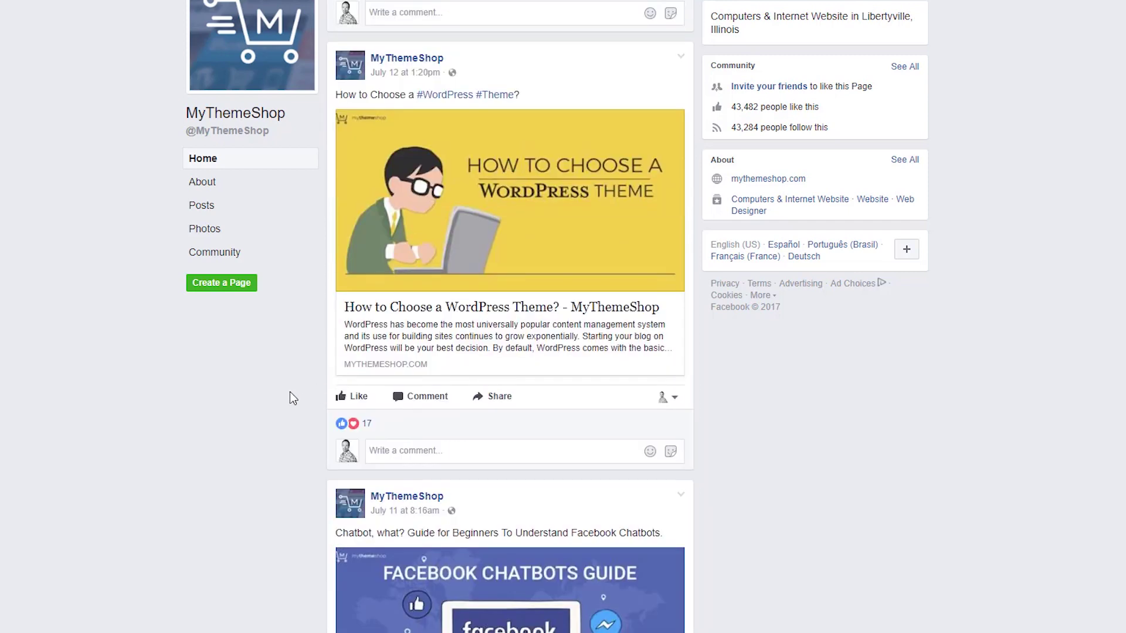
scroll(245, 397, "down", 1)
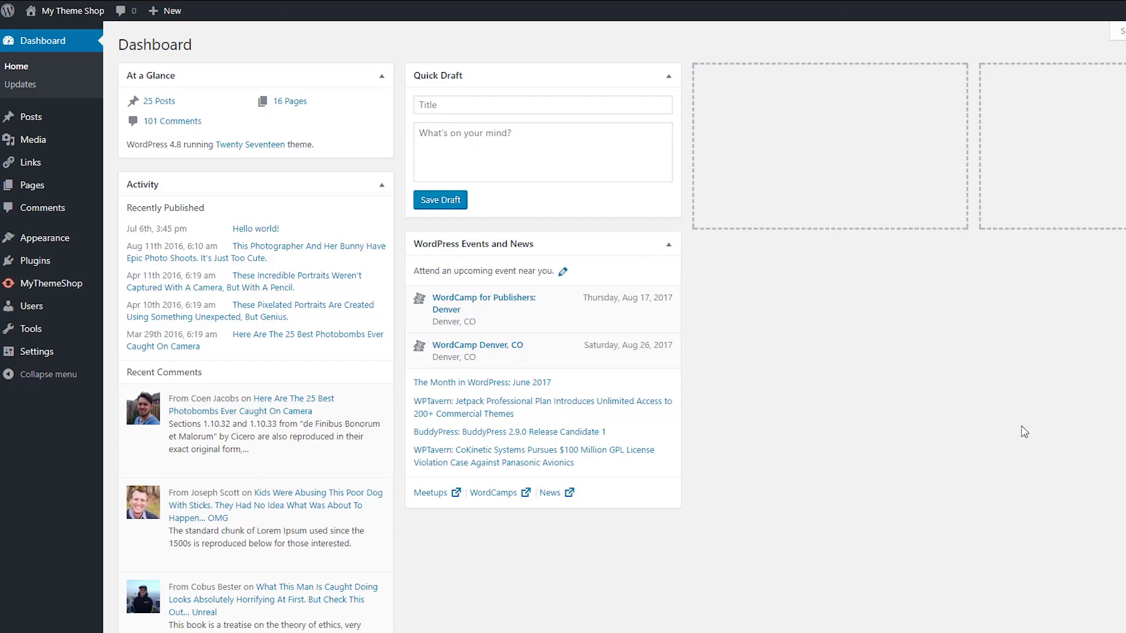
Search the plugin directory for 'yoast', then install and activate Yoast SEO.
mouse_move(31, 266)
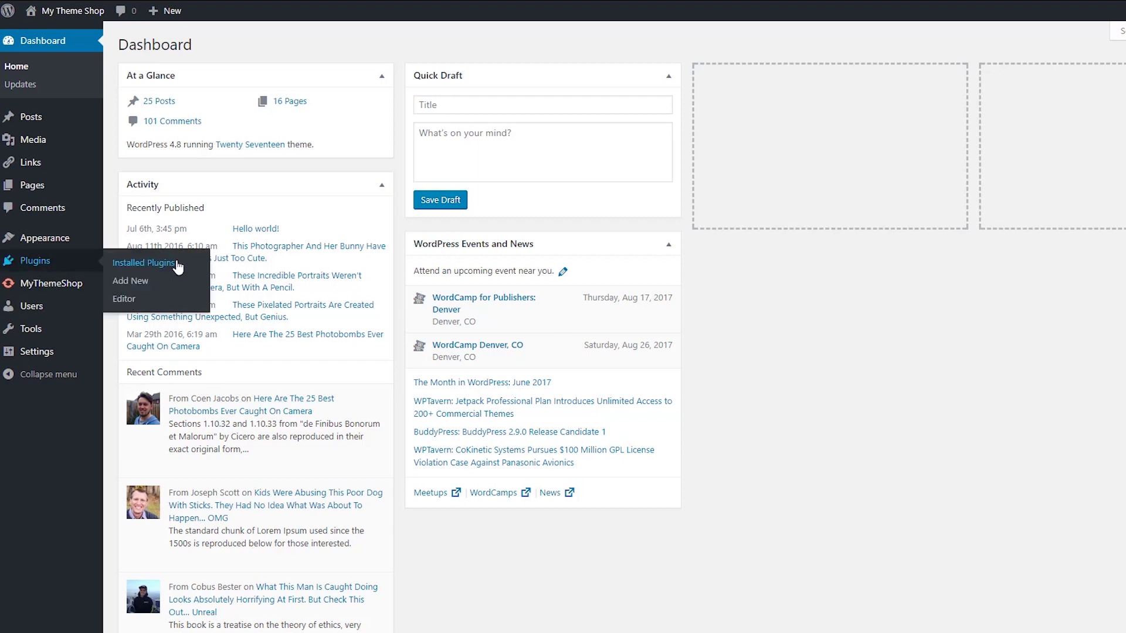
left_click(130, 280)
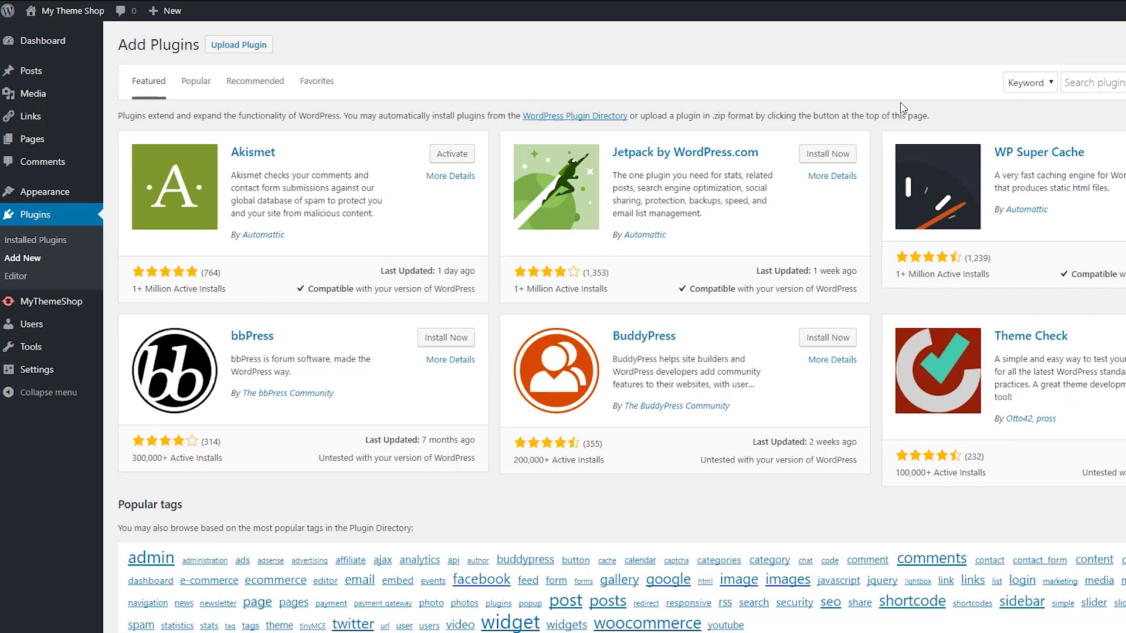
left_click(1100, 88)
type("yoast")
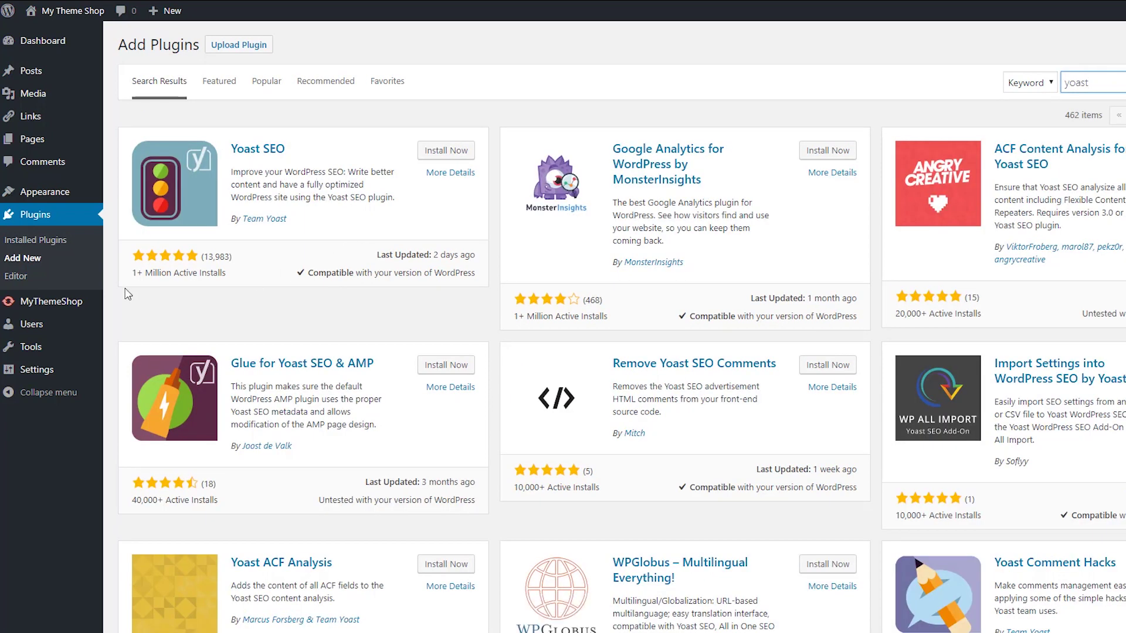
left_click(451, 152)
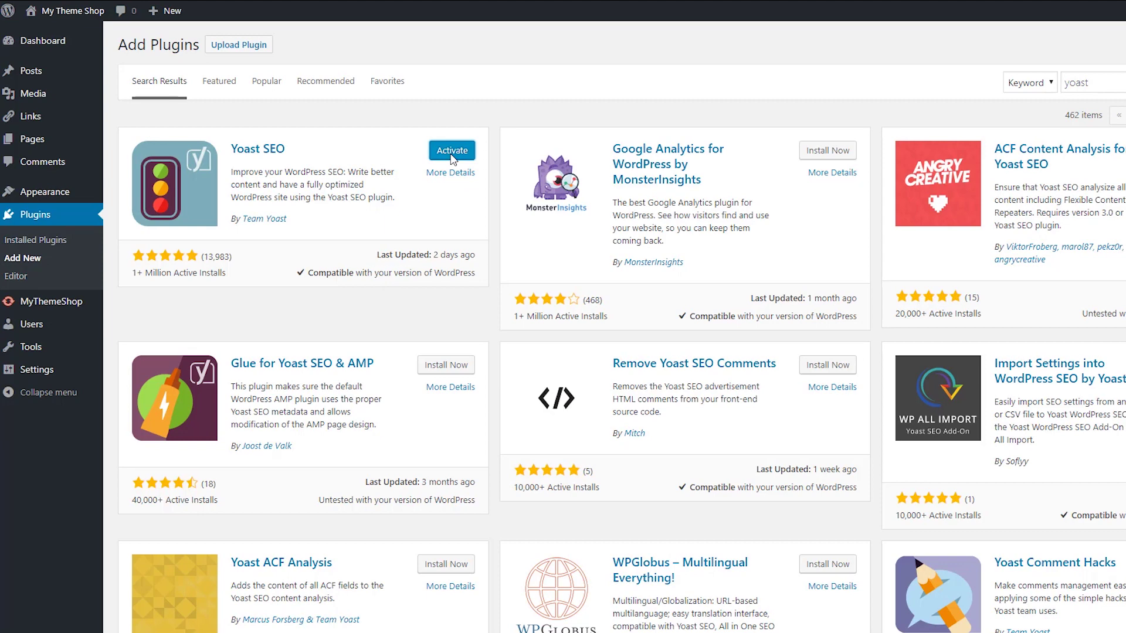
left_click(452, 150)
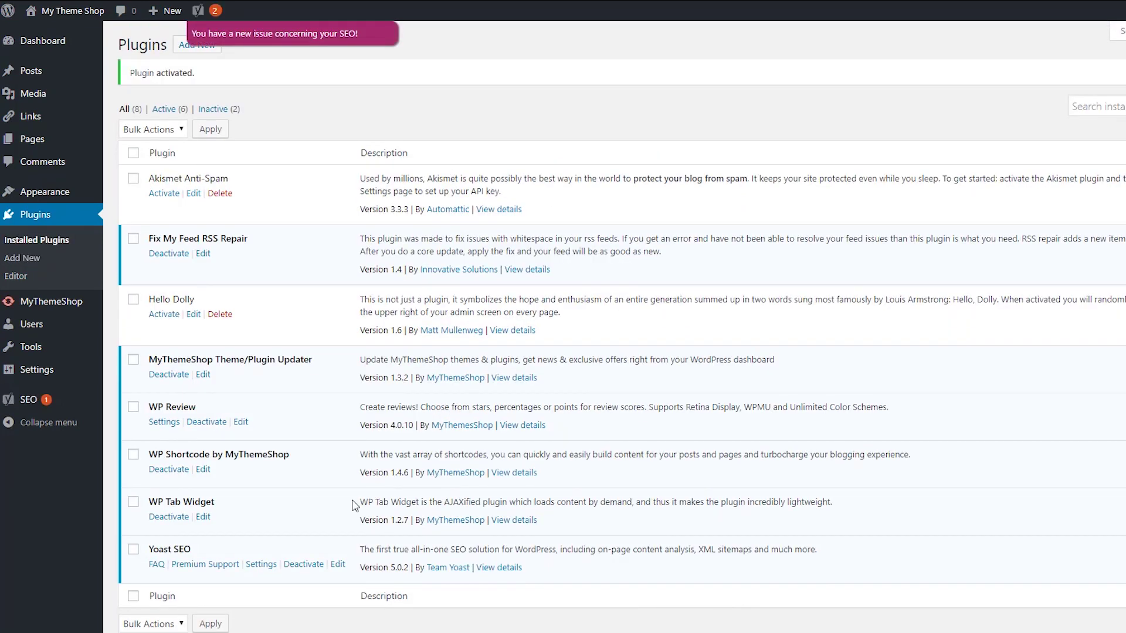
Visit the Yoast SEO settings, then open the 'These Incredible Portraits…' post from All Posts.
left_click(260, 566)
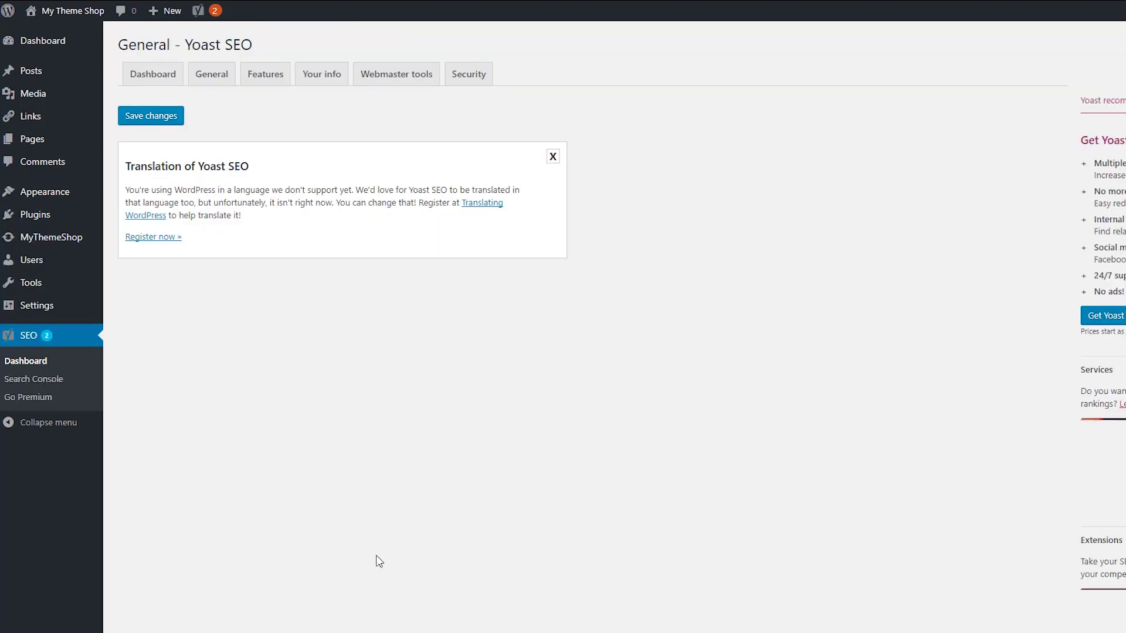
mouse_move(33, 76)
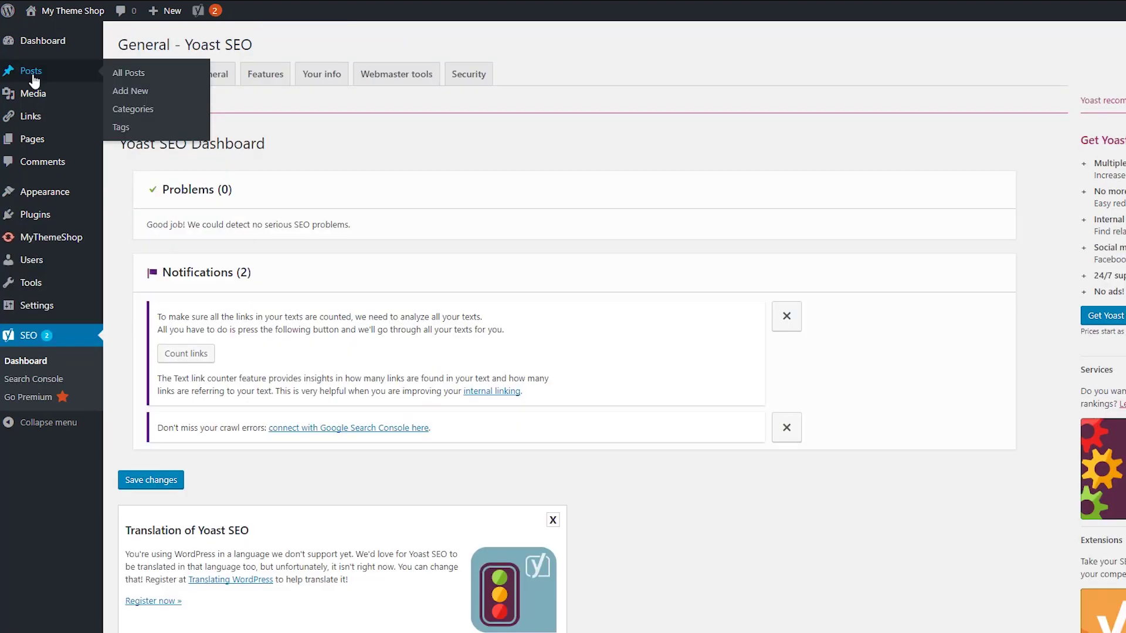
left_click(32, 73)
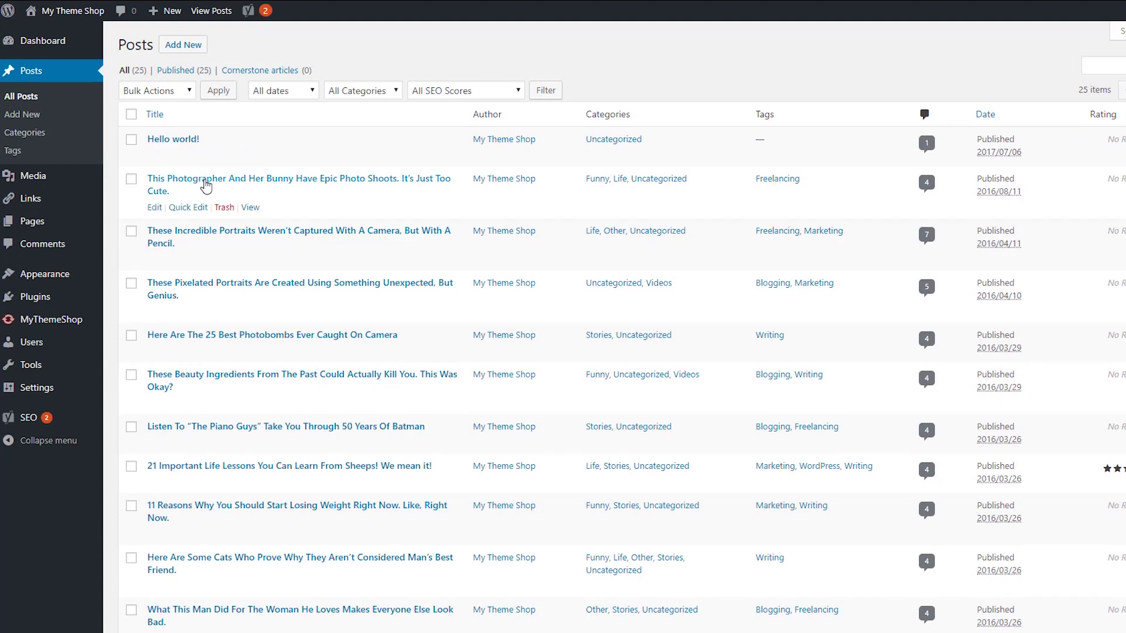
left_click(192, 234)
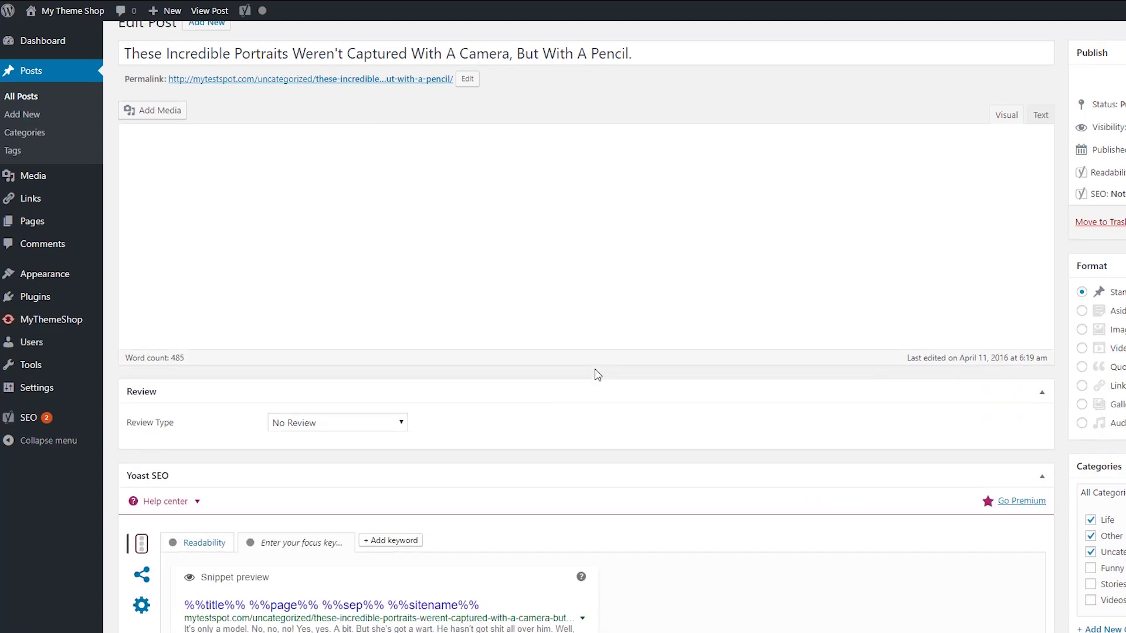
Show the post's Yoast Facebook Title, Description and Image fields, briefly checking the Twitter fields.
scroll(597, 375, "down", 3)
scroll(597, 375, "down", 2)
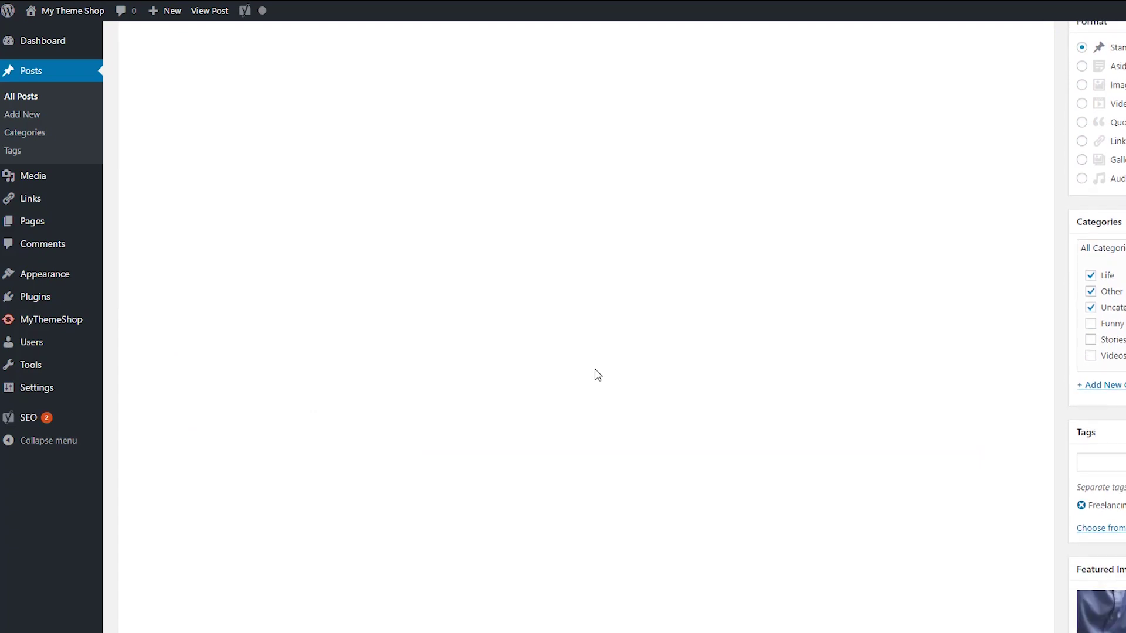
scroll(597, 375, "down", 11)
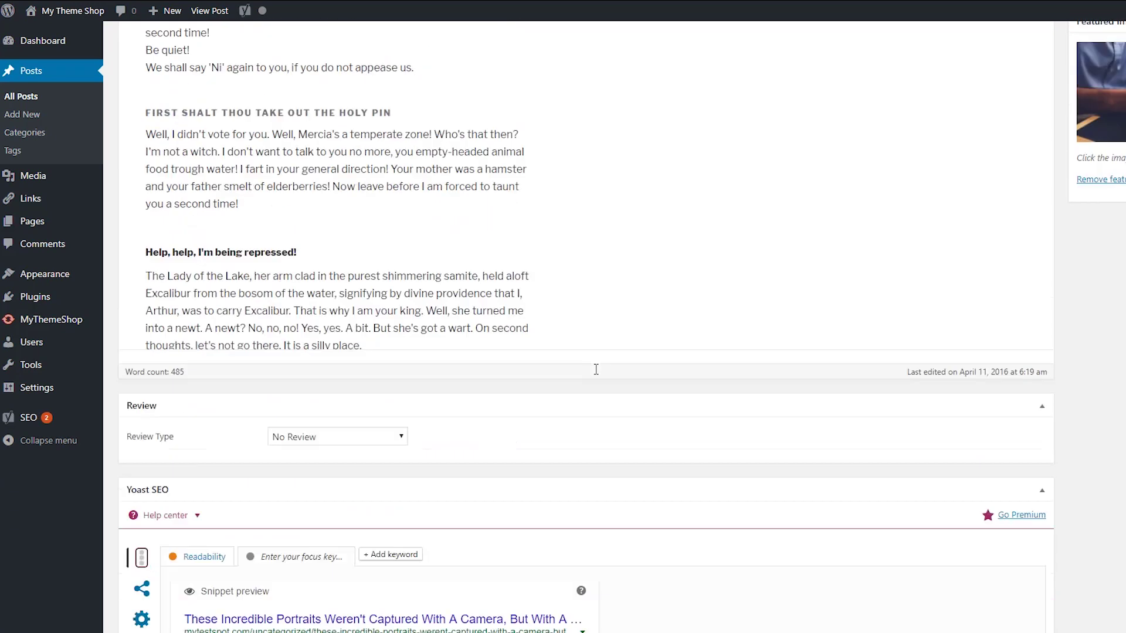
left_click(142, 238)
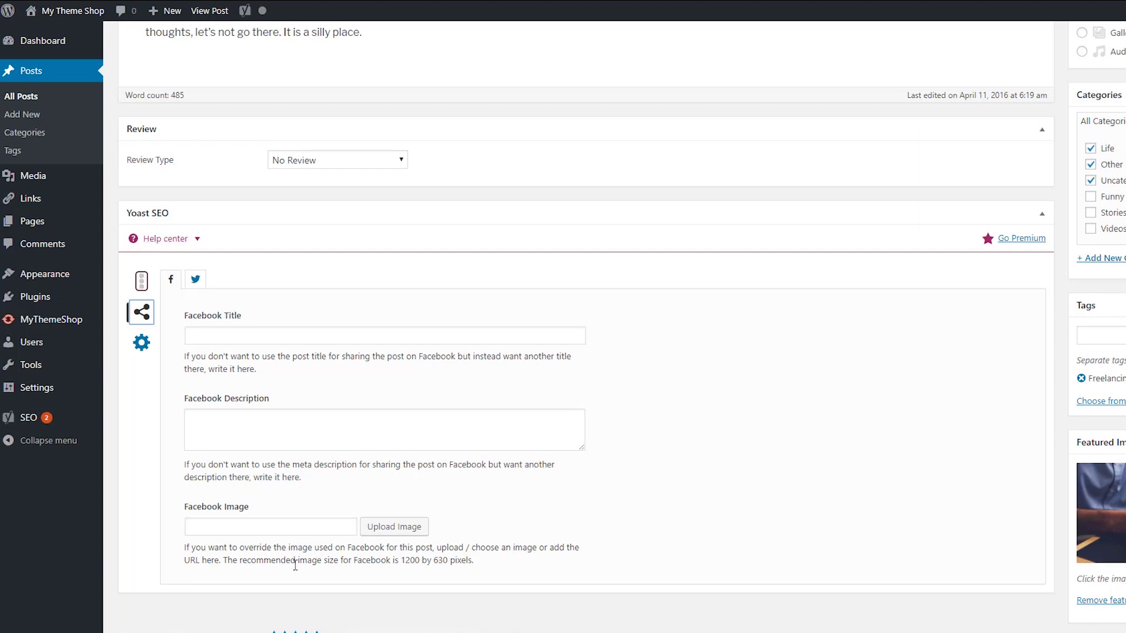
left_click(302, 521)
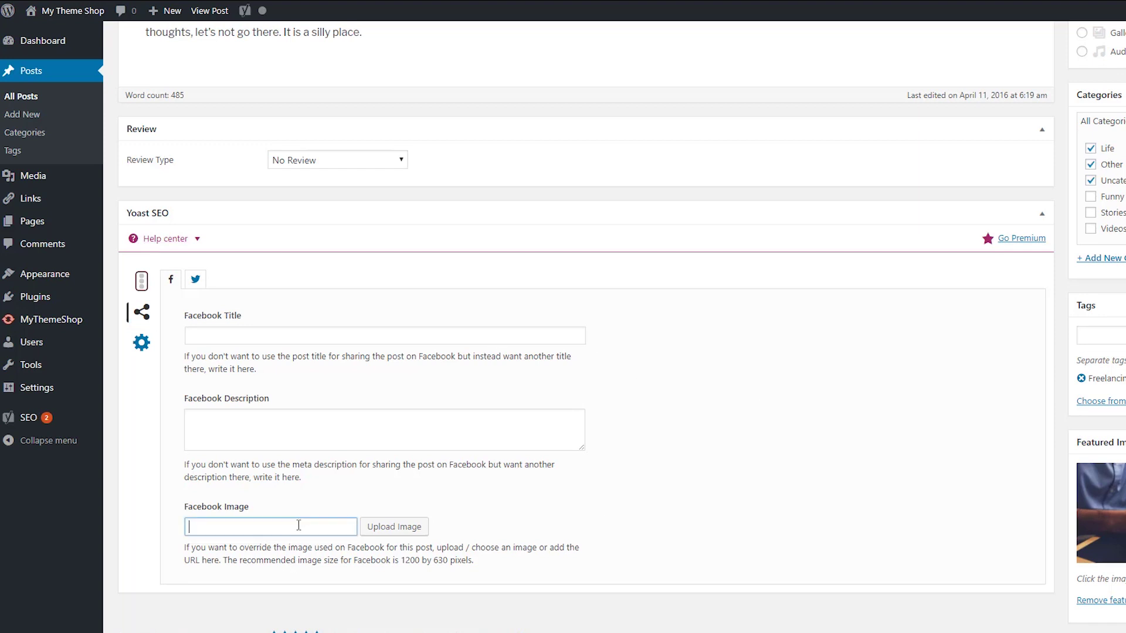
left_click(205, 336)
left_click(195, 280)
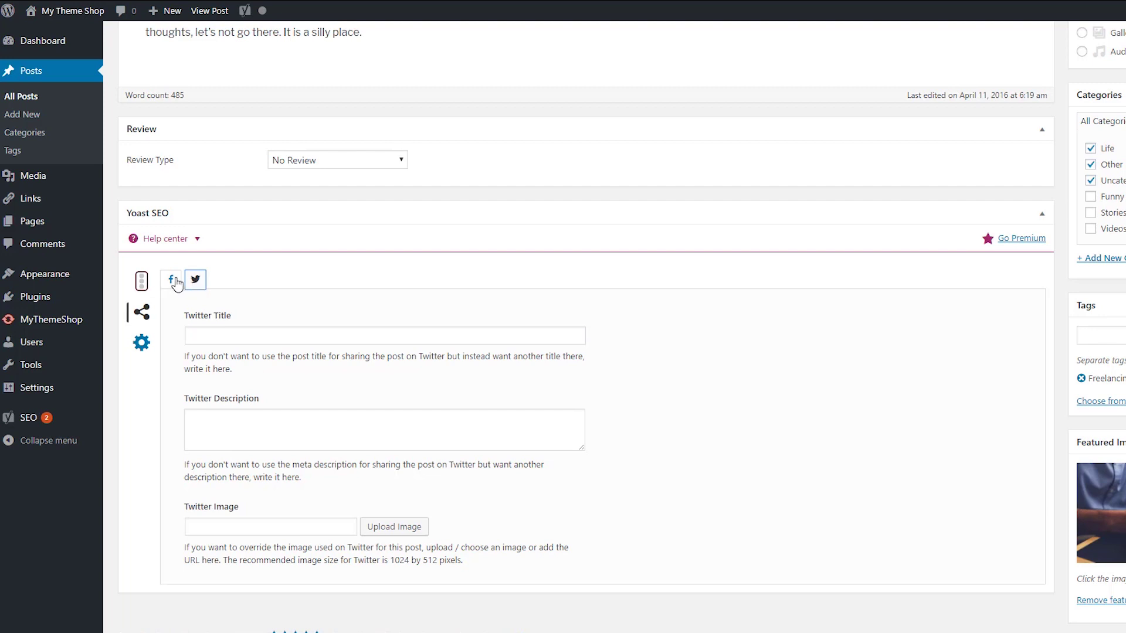
left_click(171, 280)
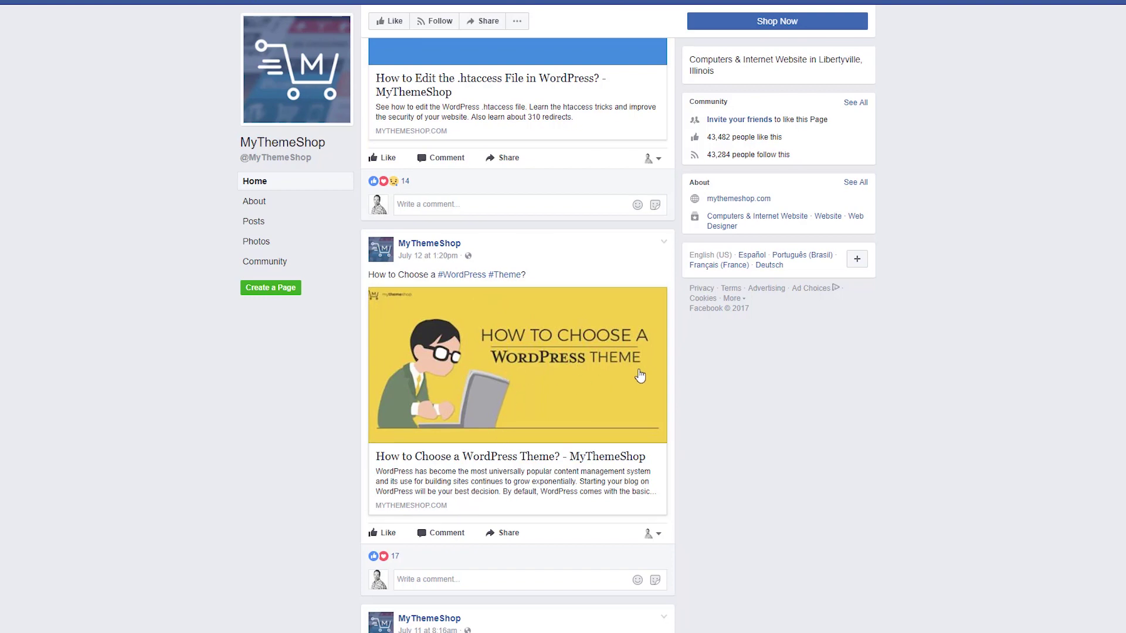
scroll(322, 387, "down", 4)
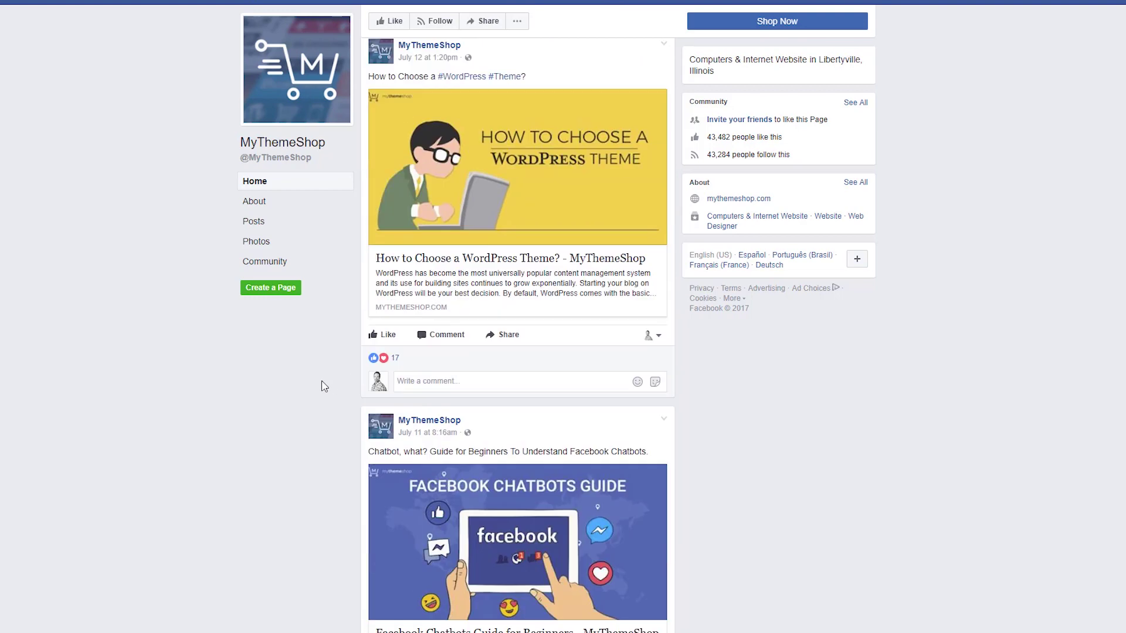
scroll(291, 386, "down", 1)
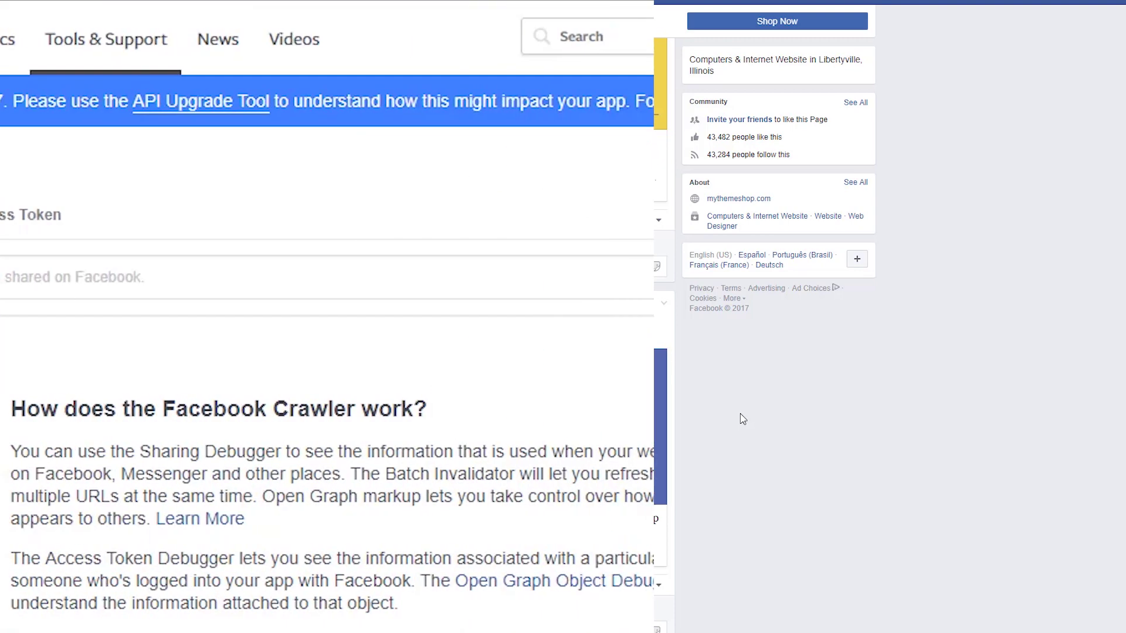
type("h")
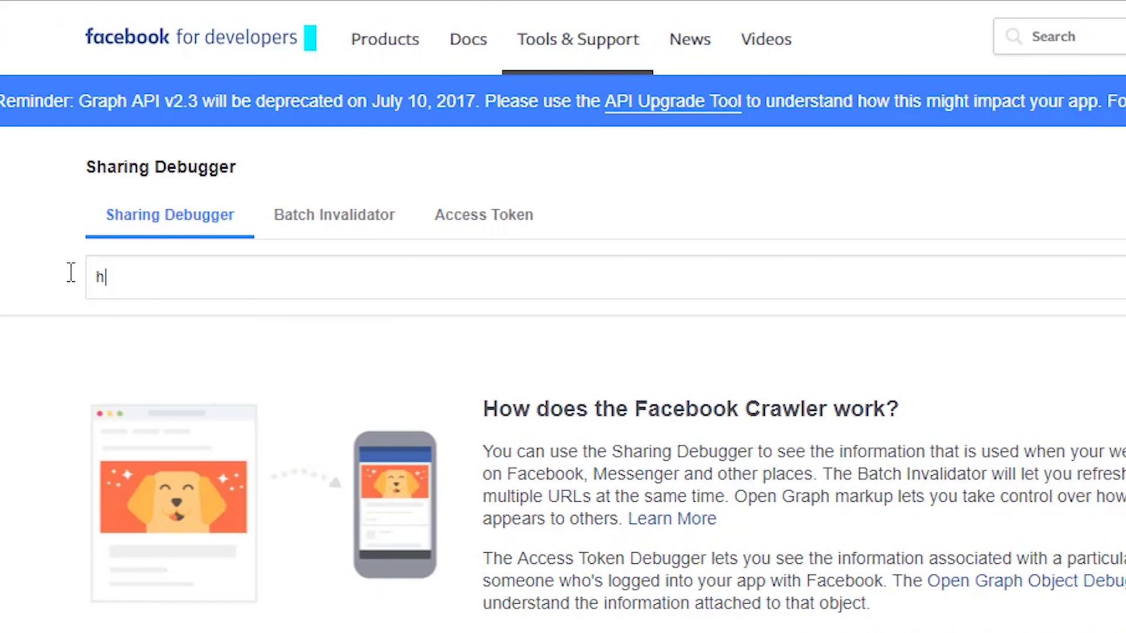
type("ttps://mythem")
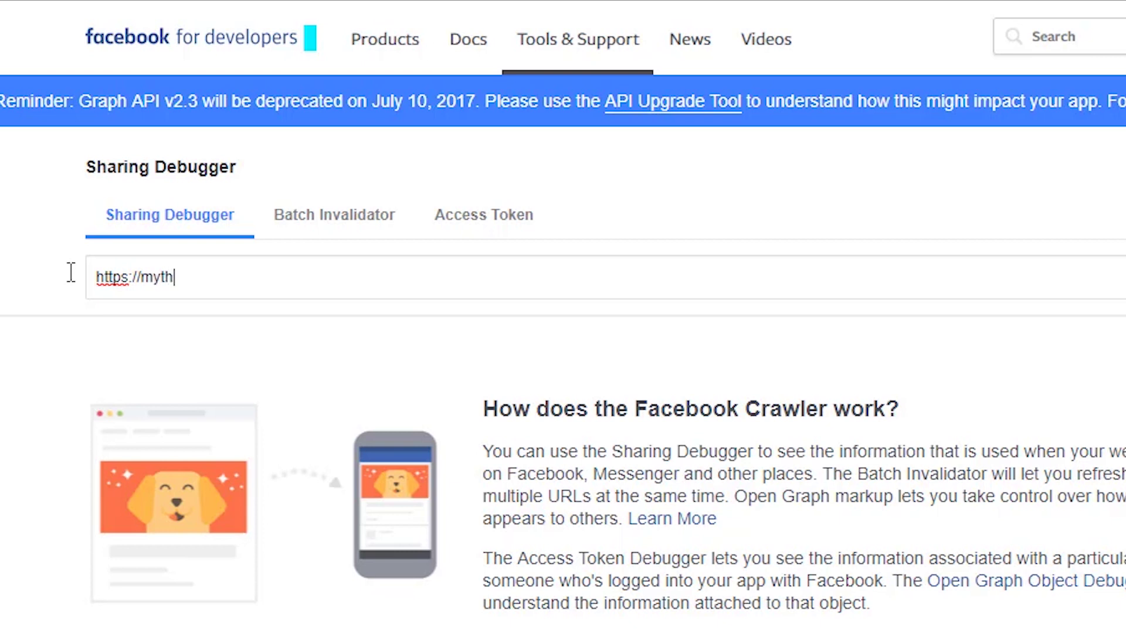
type("eshop.com")
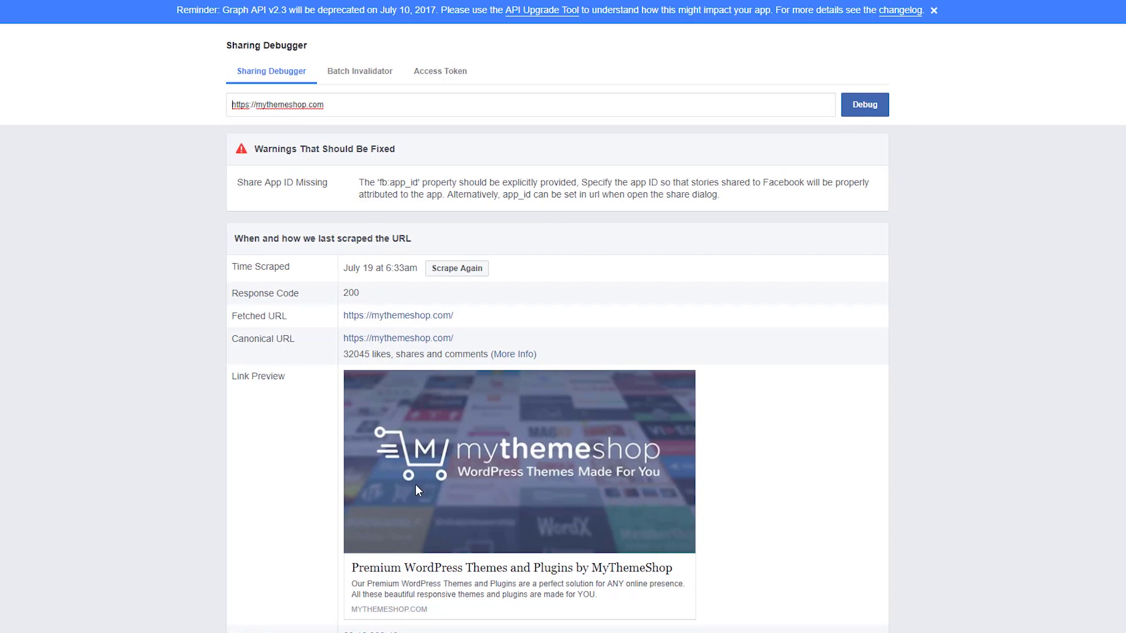
scroll(589, 534, "down", 1)
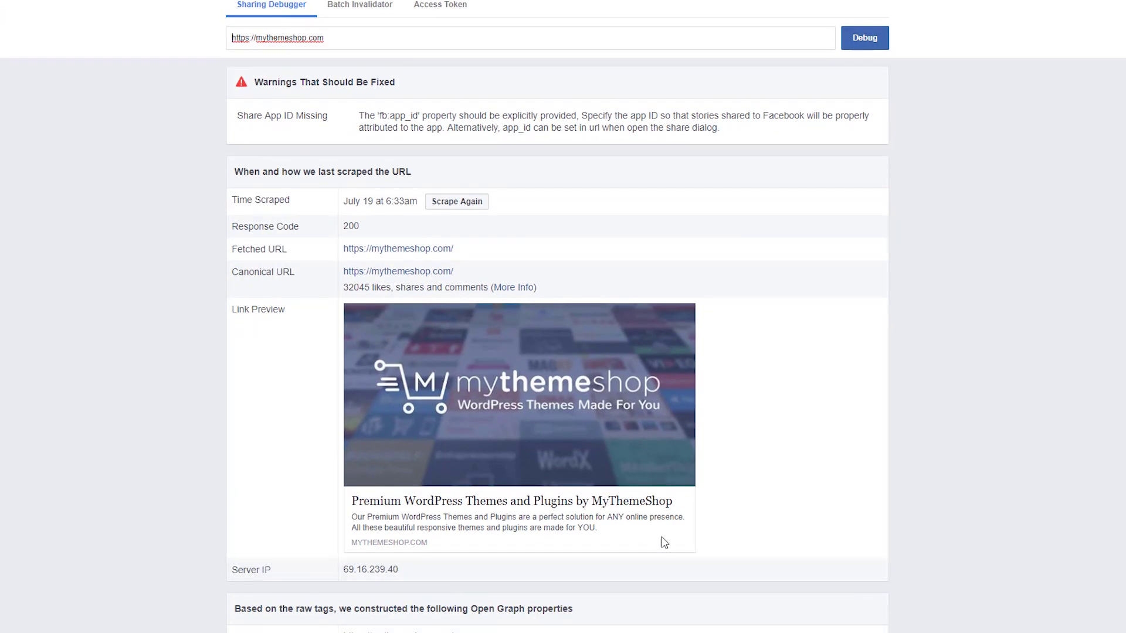
scroll(492, 452, "down", 5)
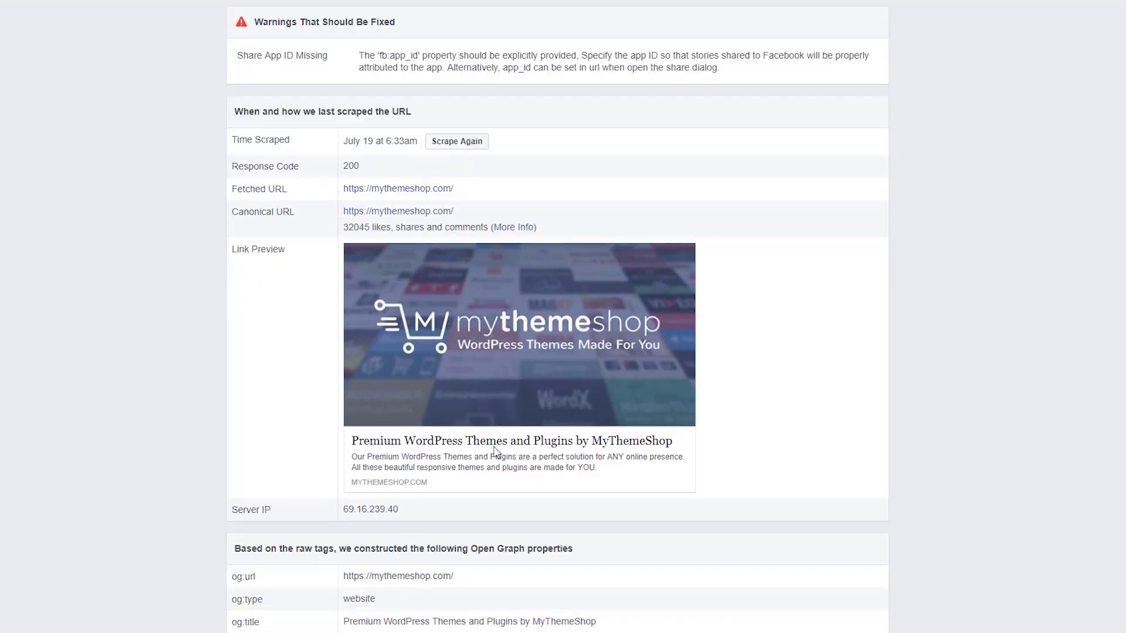
scroll(497, 453, "down", 1)
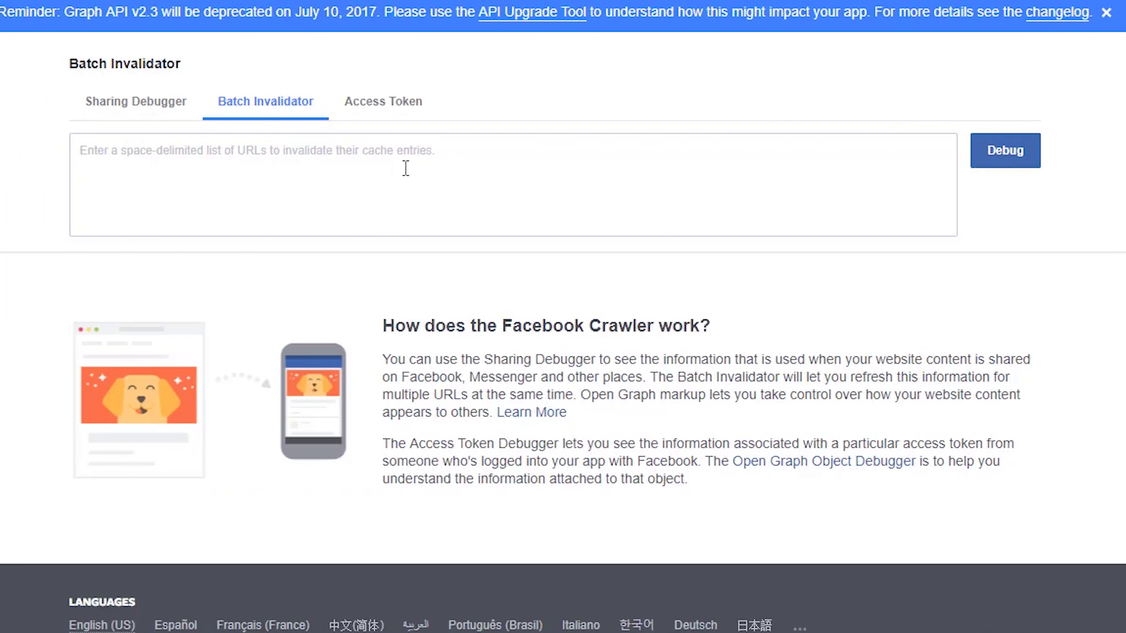
type("https://")
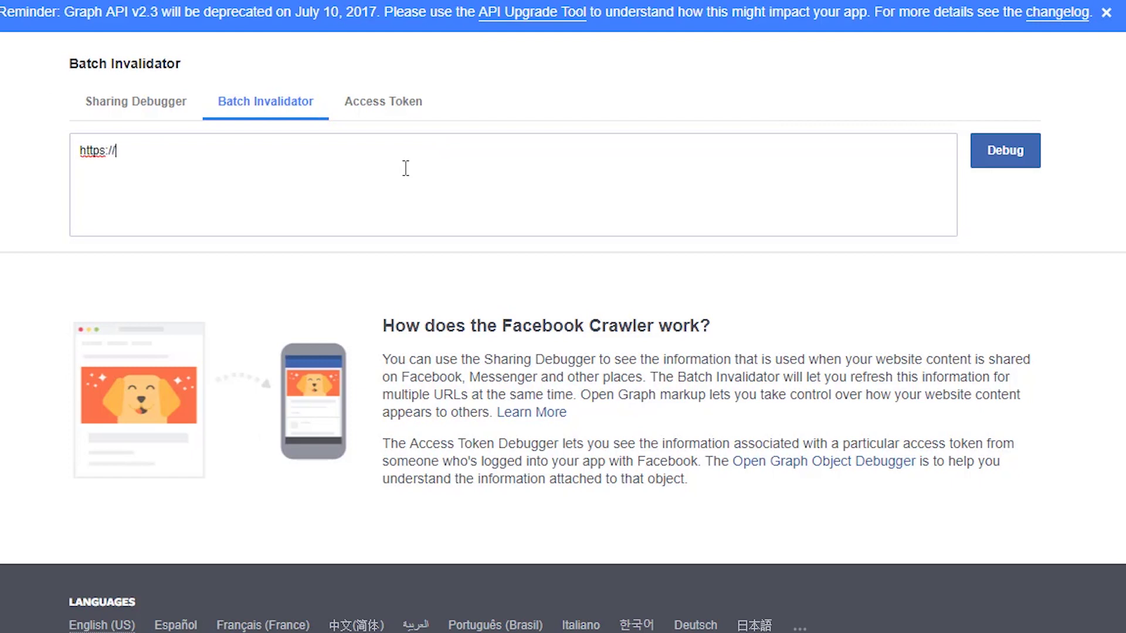
type("mythemeshop.com")
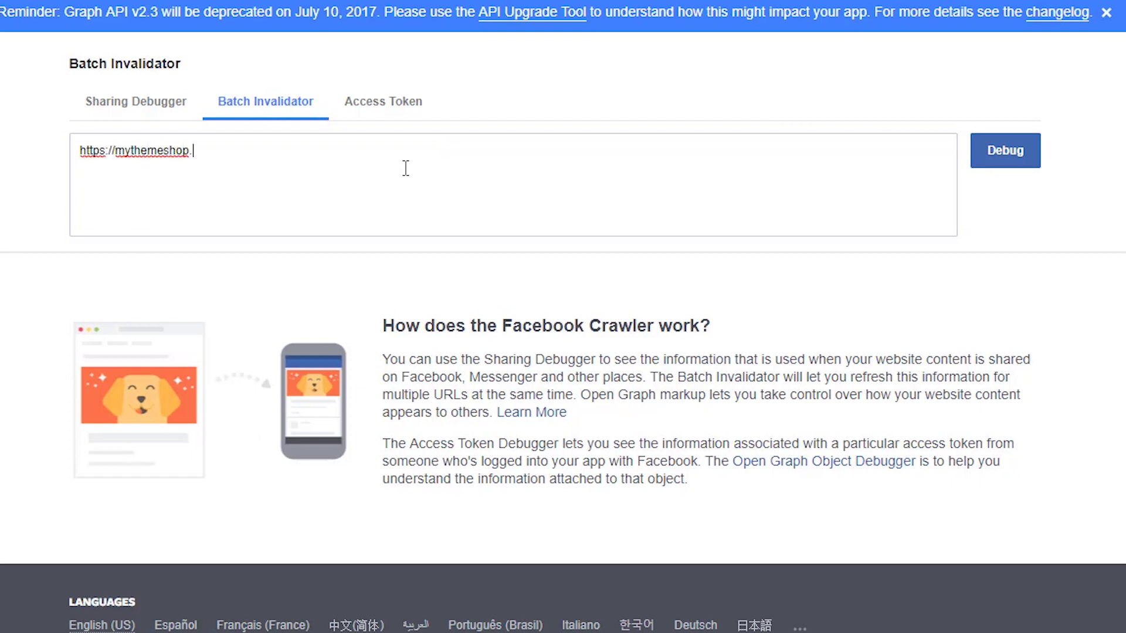
left_click(1017, 157)
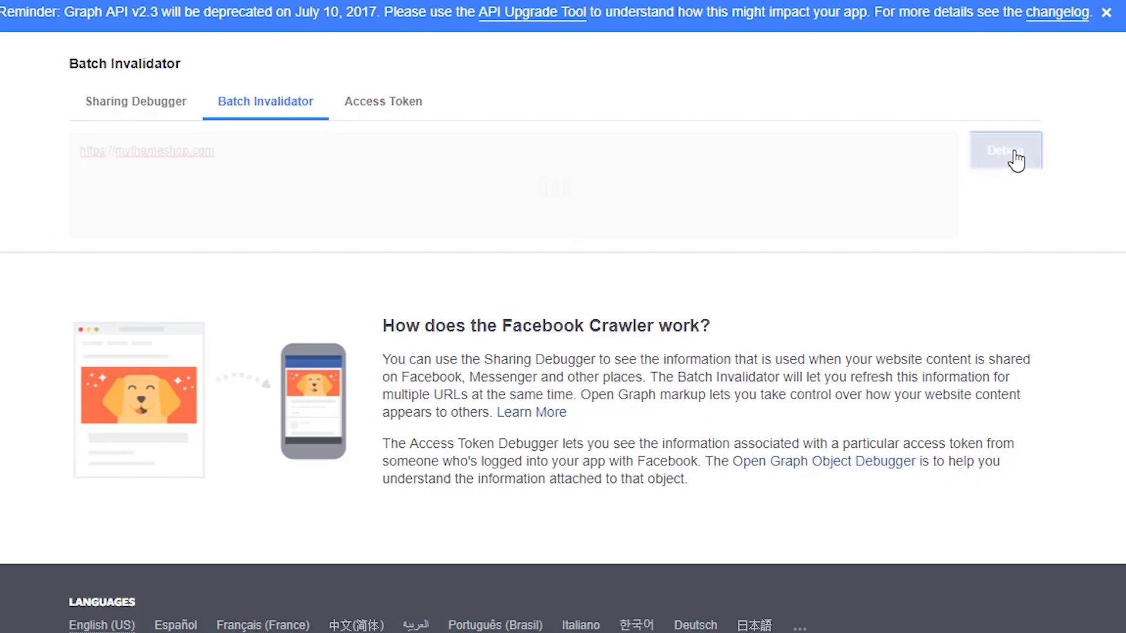